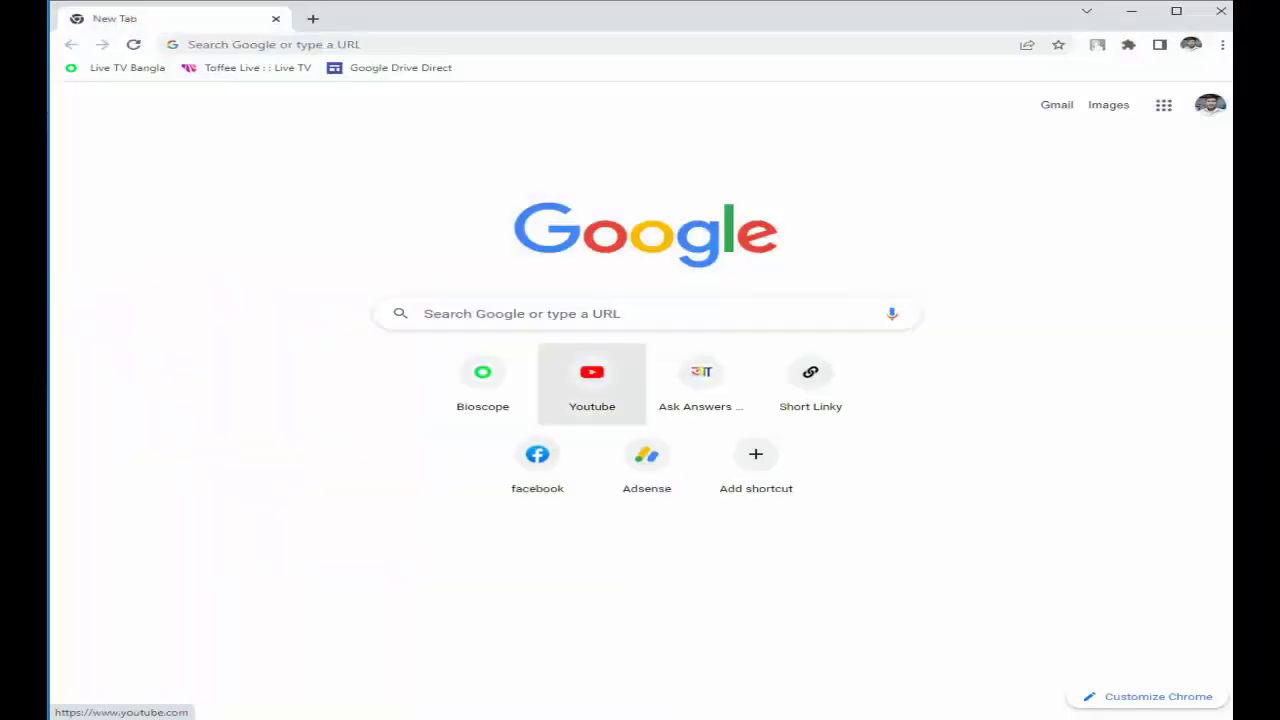
# - Open YouTube, start the 2:13 MK TV BD news video from the home feed, and pause it
pyautogui.click(592, 385)
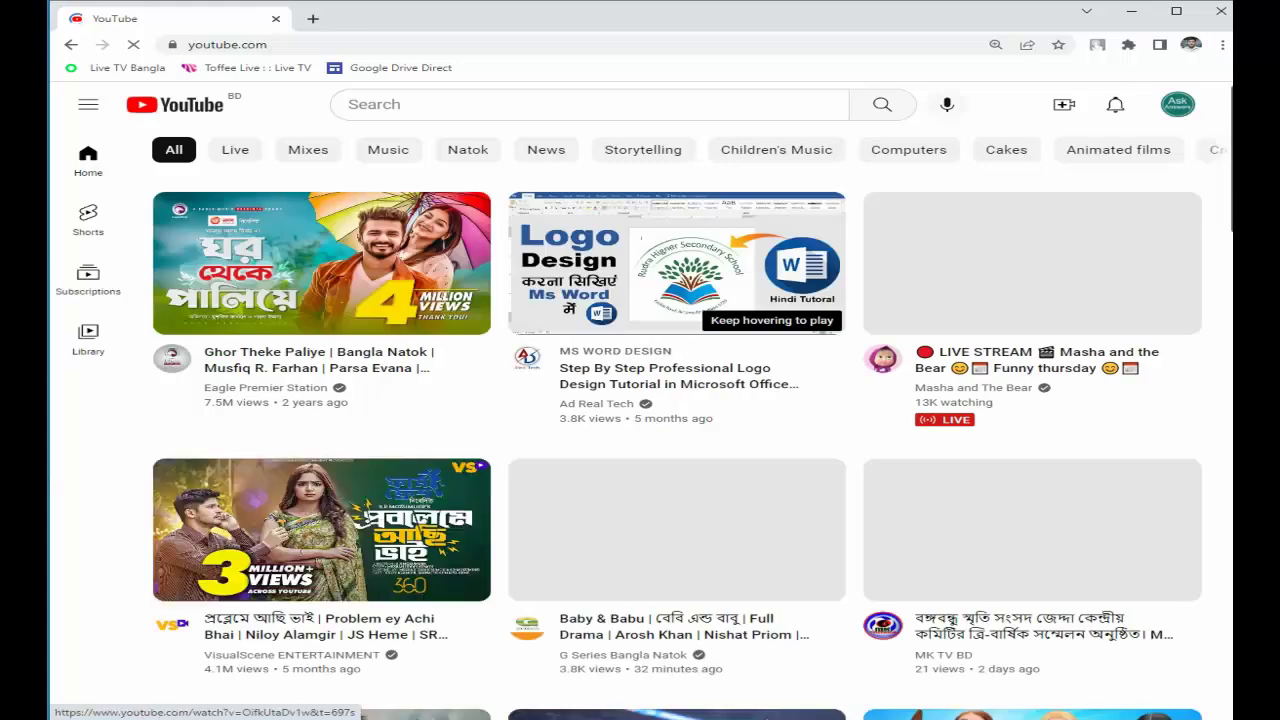
pyautogui.scroll(-1, 676, 300)
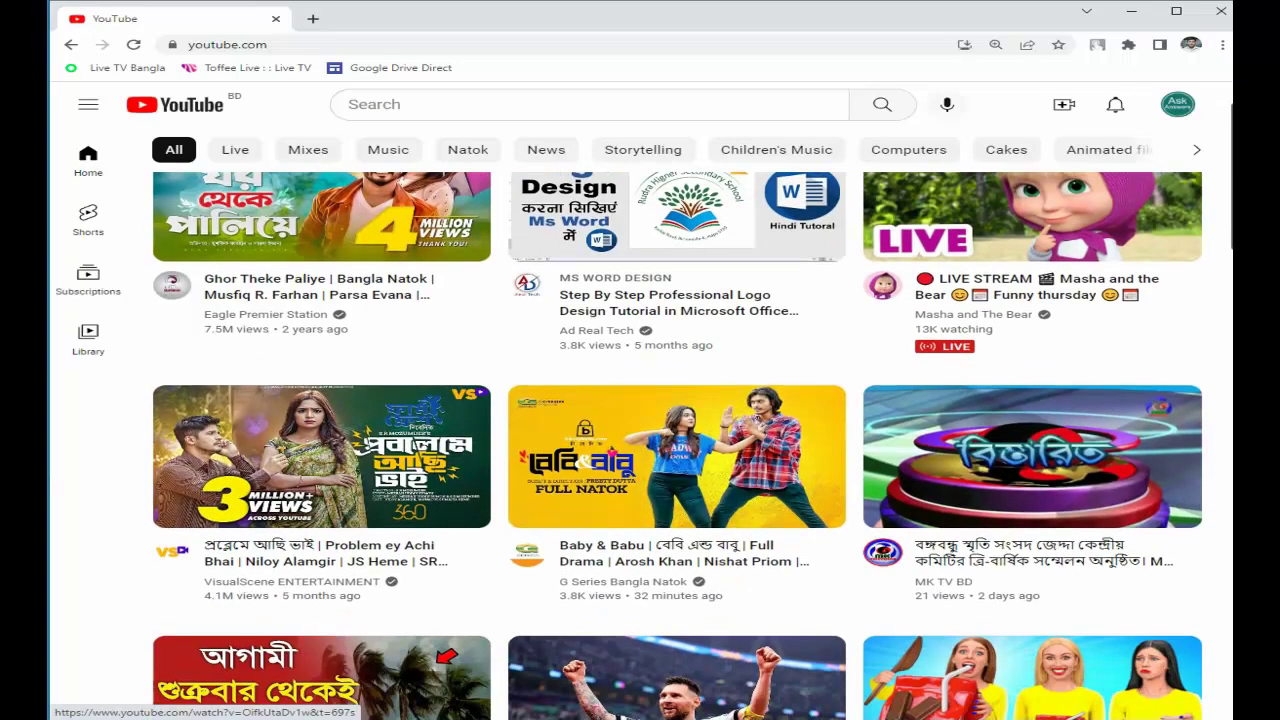
pyautogui.scroll(-3, 676, 445)
pyautogui.scroll(1, 676, 445)
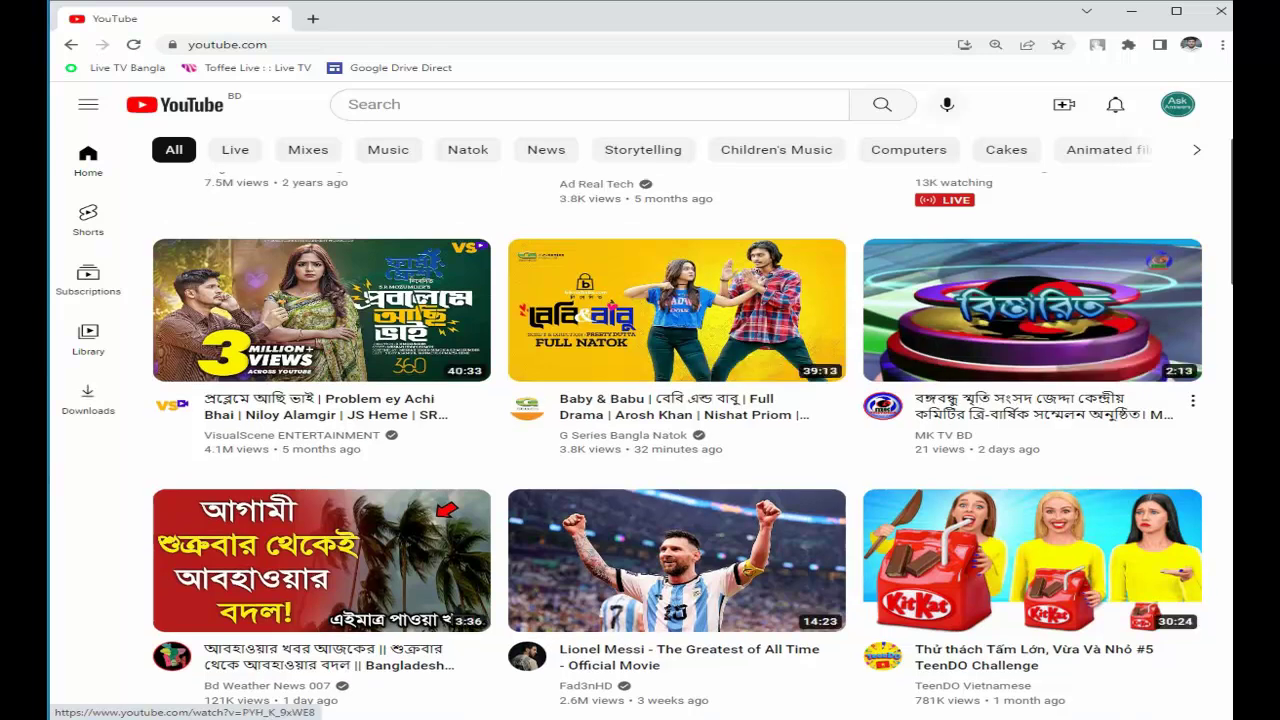
pyautogui.click(1030, 305)
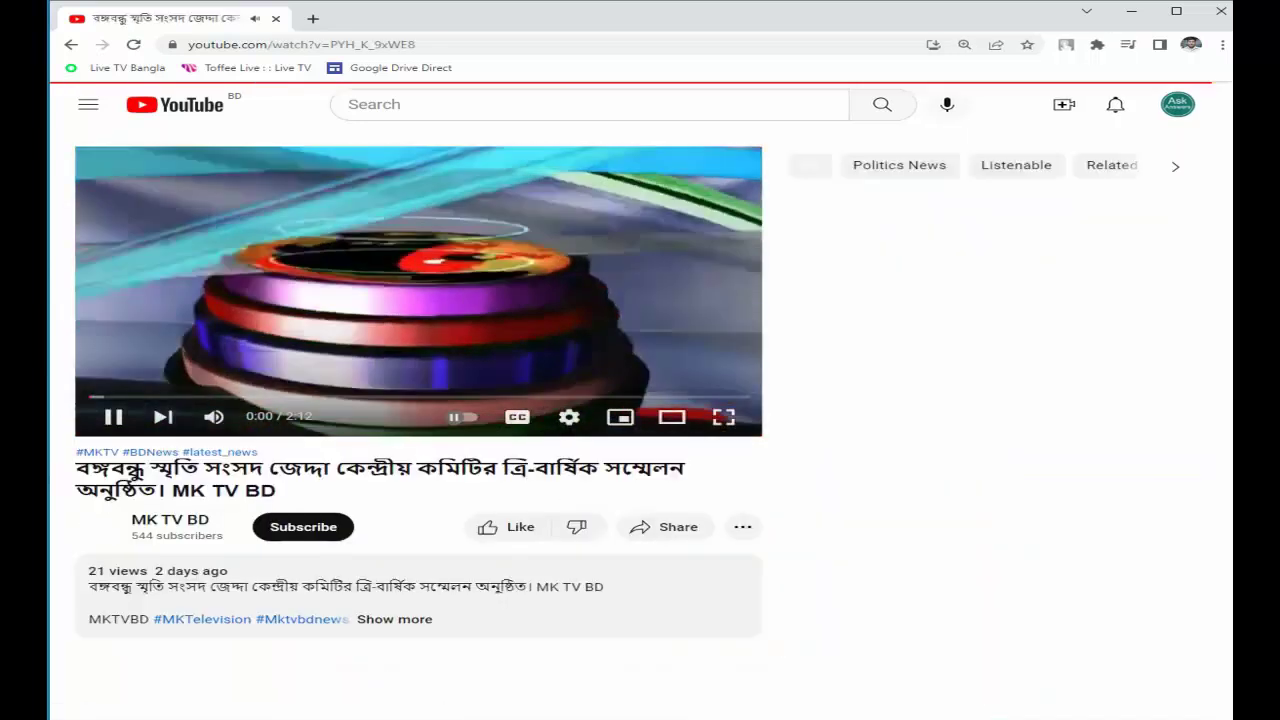
pyautogui.click(113, 416)
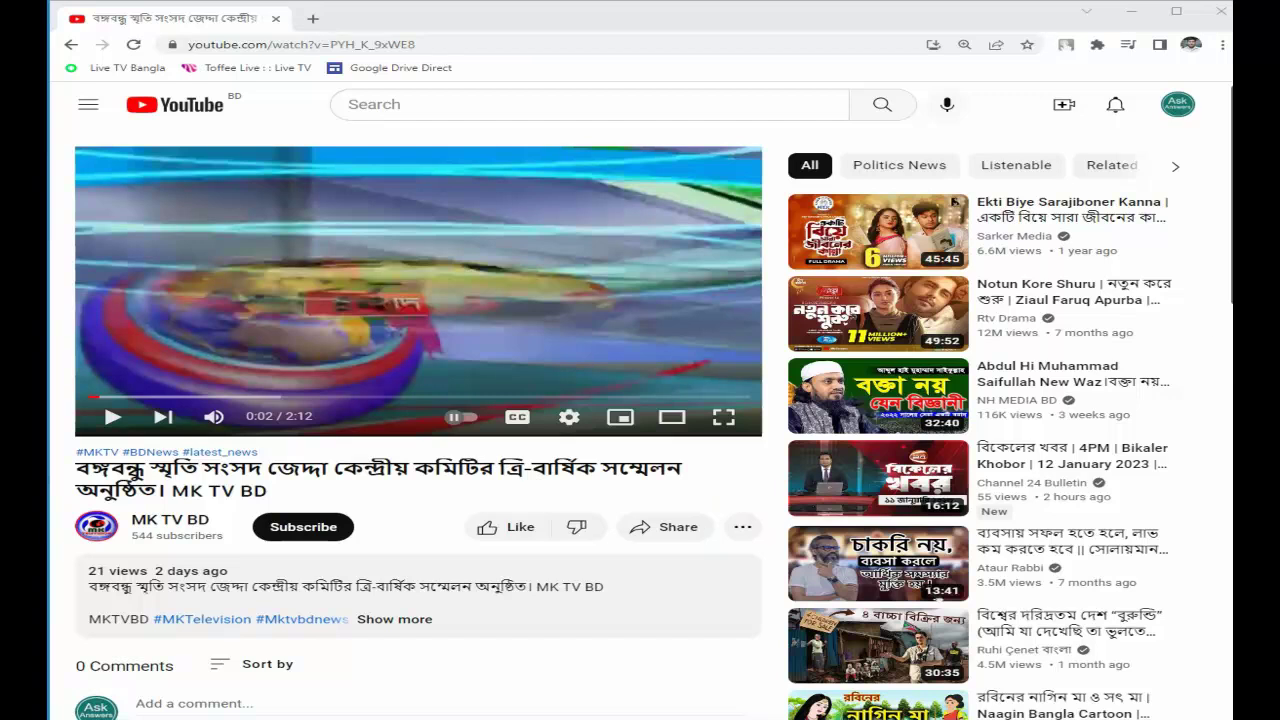
# - Download the paused MK TV BD video for offline viewing within YouTube
pyautogui.click(742, 527)
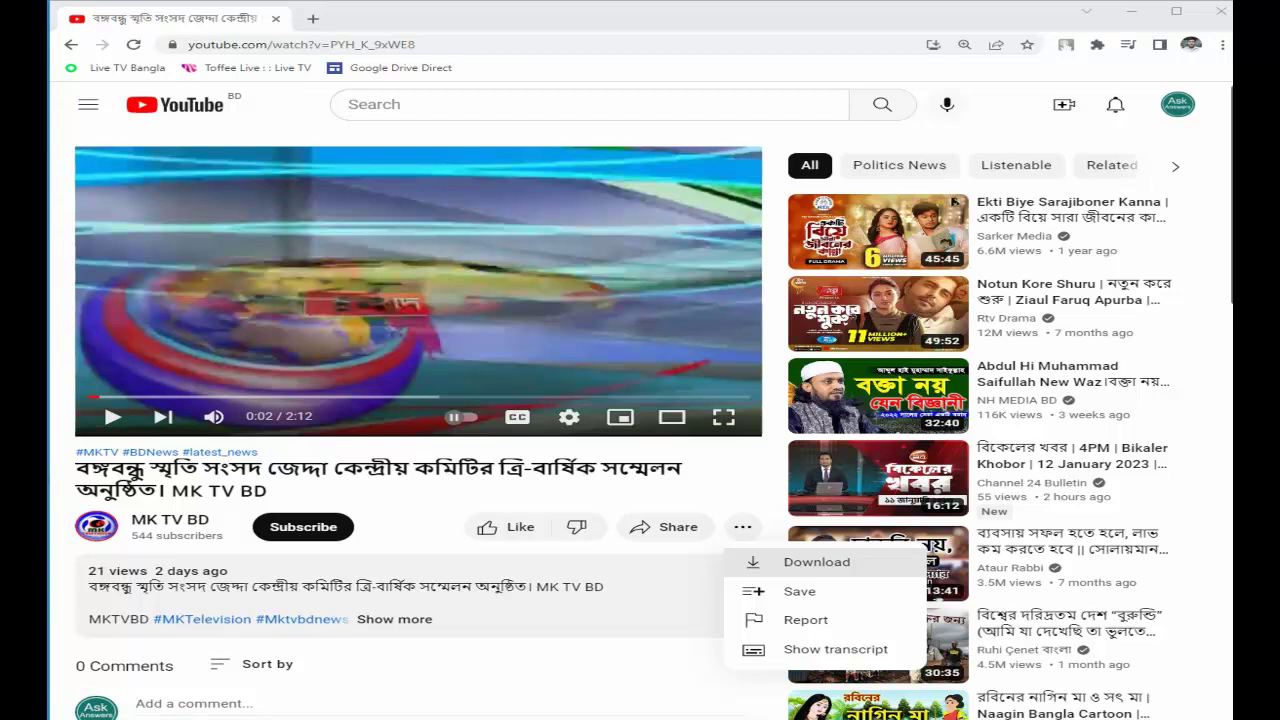
pyautogui.click(816, 562)
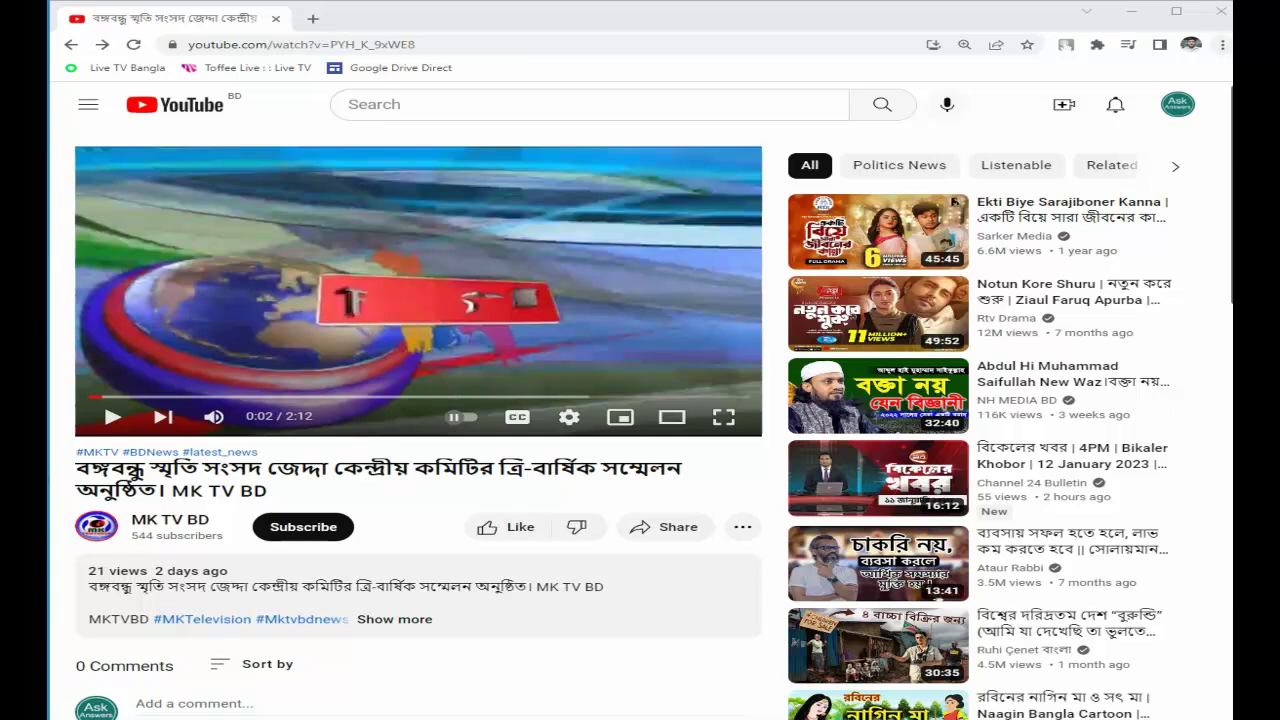
# - Go to the account's own channel page and open the list of downloaded videos from there
pyautogui.click(1178, 104)
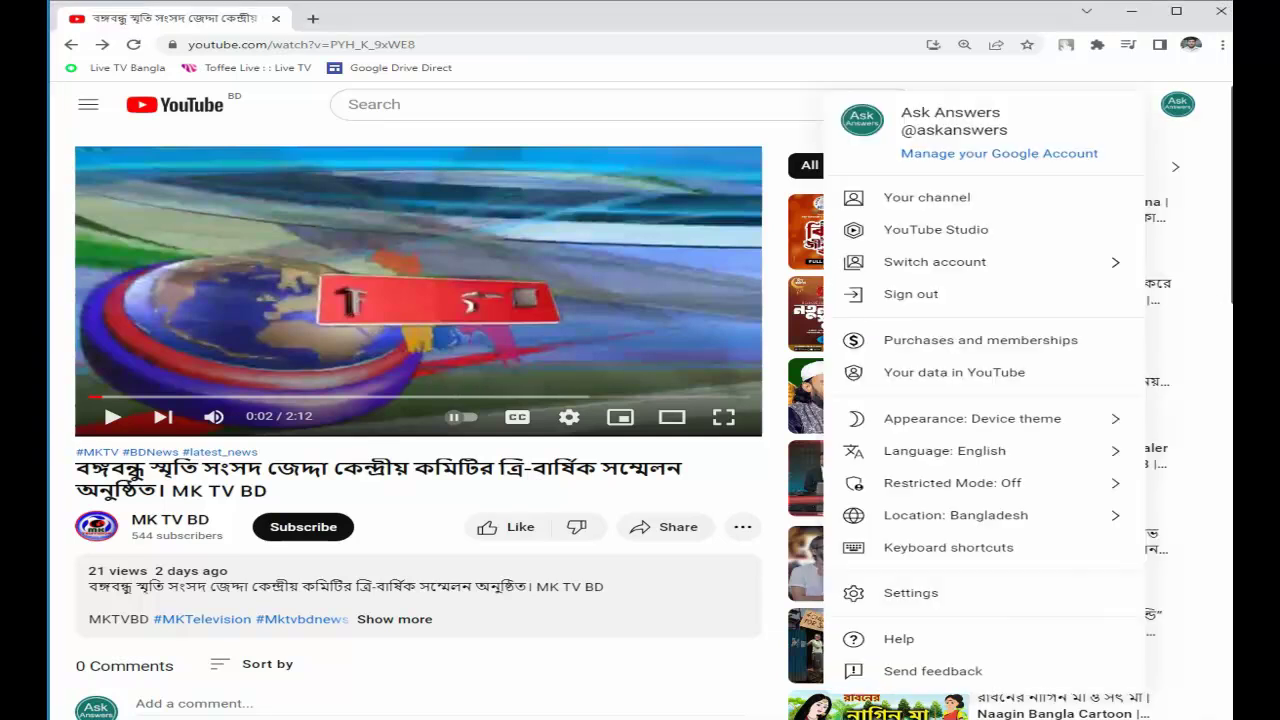
pyautogui.click(927, 197)
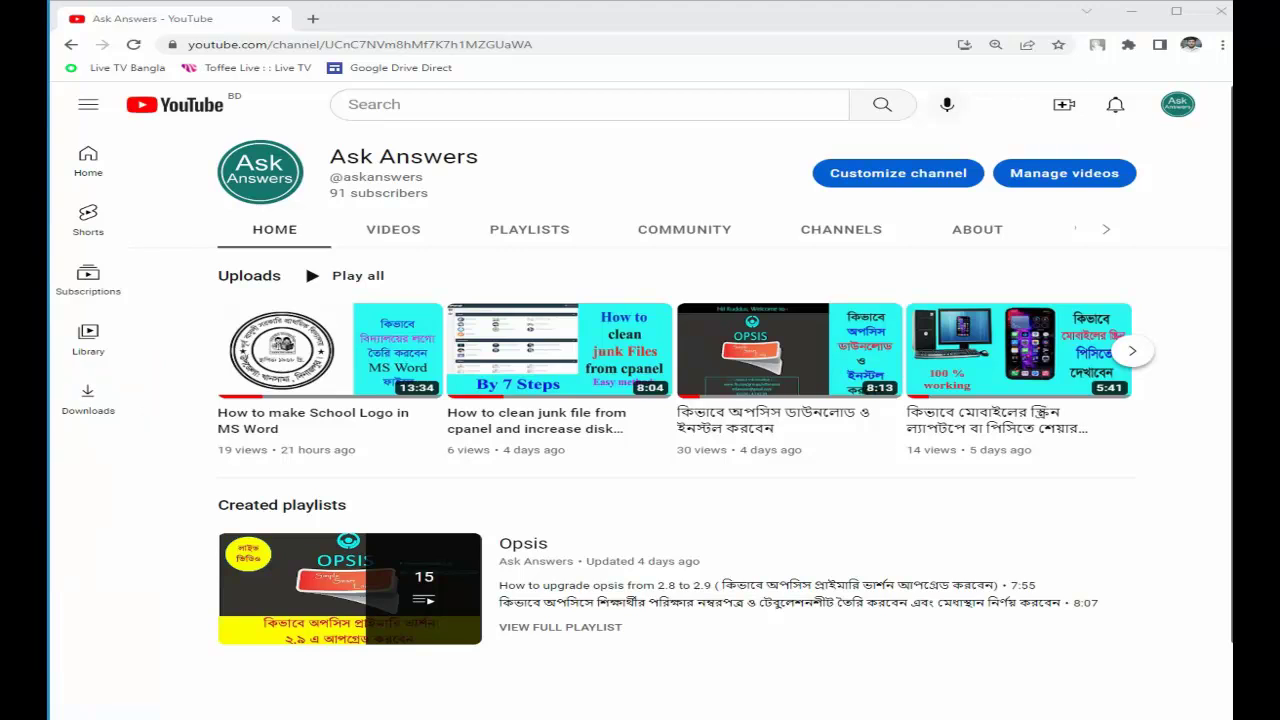
pyautogui.click(88, 400)
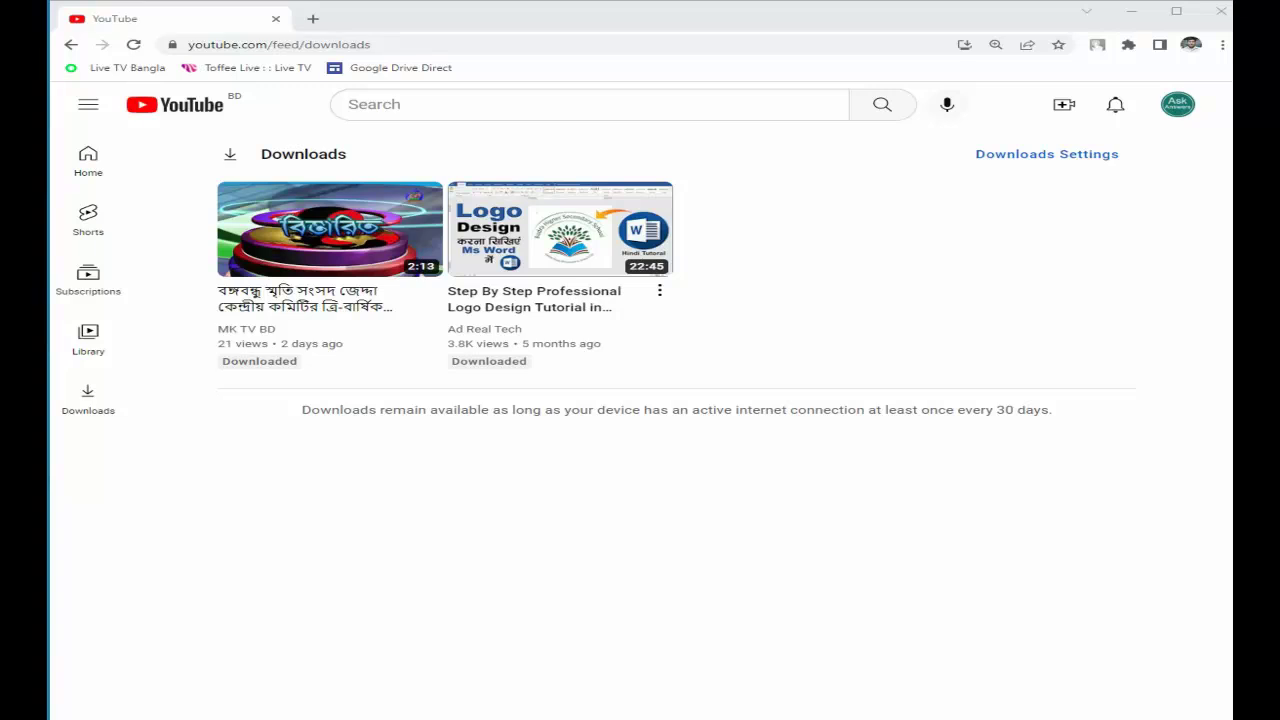
# - Remove the Ad Real Tech video "Step By Step Professional Logo Design Tutorial" from the downloads and confirm the deletion
pyautogui.click(659, 290)
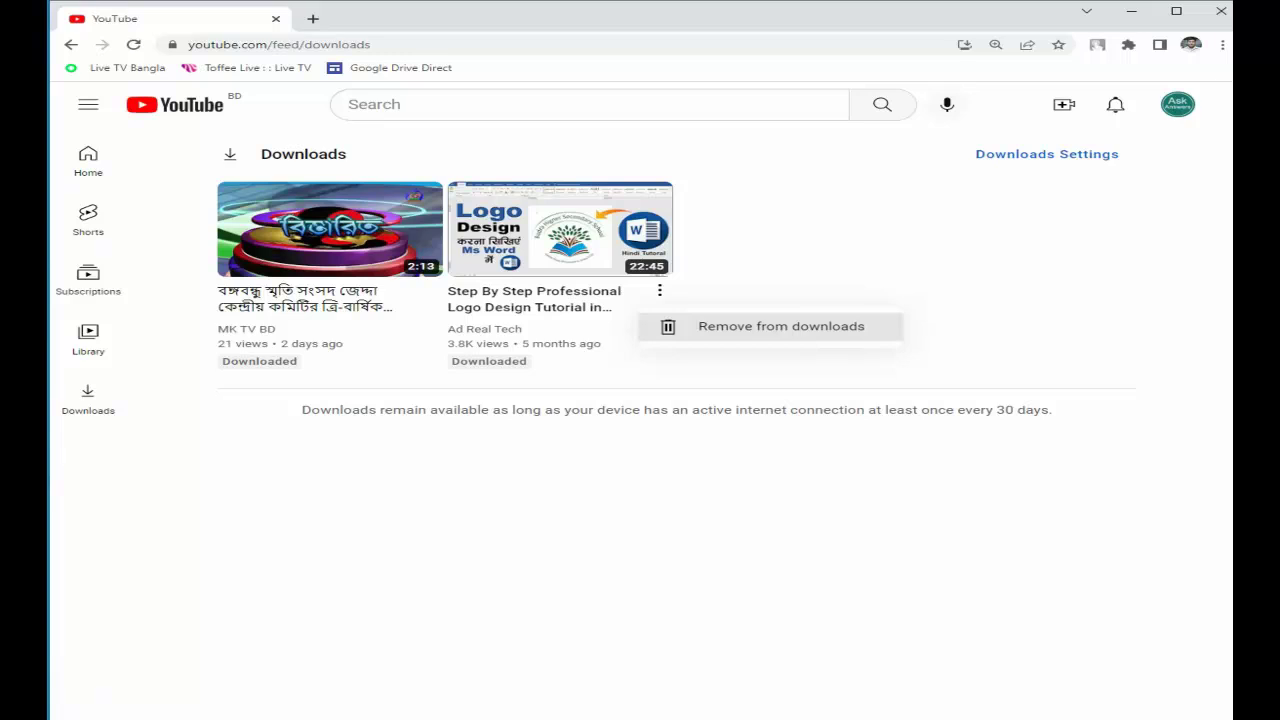
pyautogui.click(781, 326)
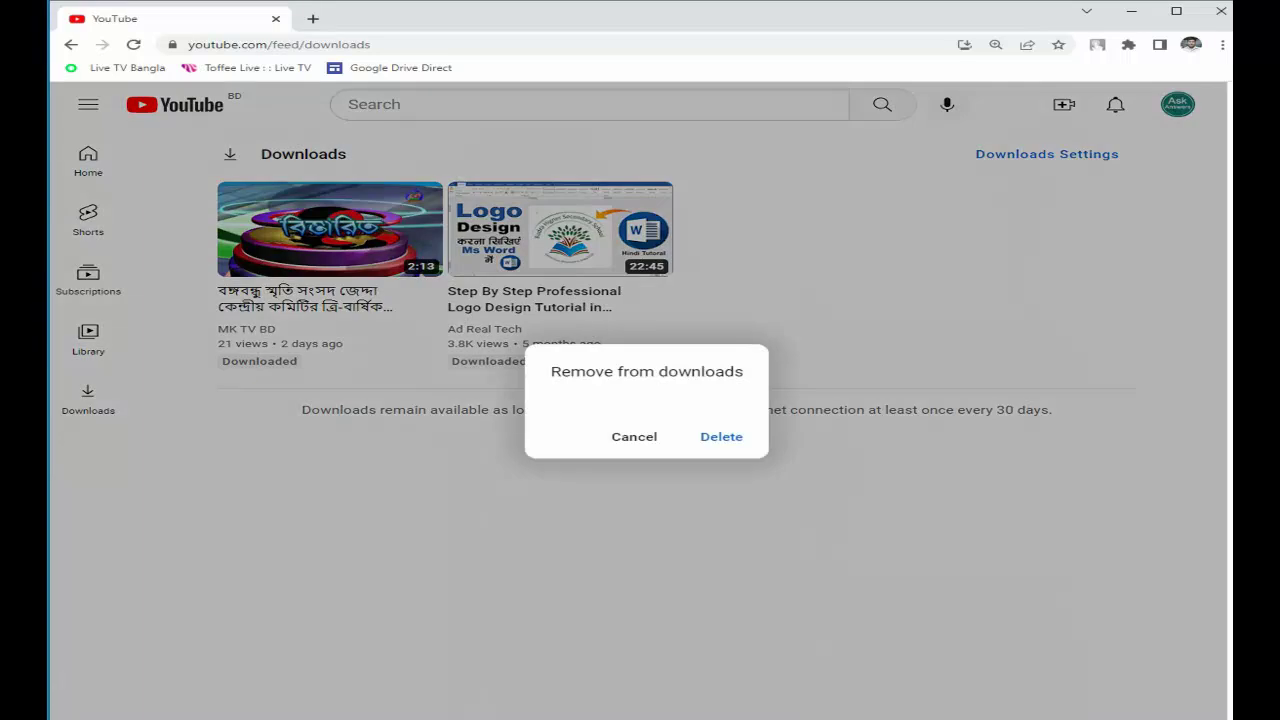
pyautogui.click(721, 437)
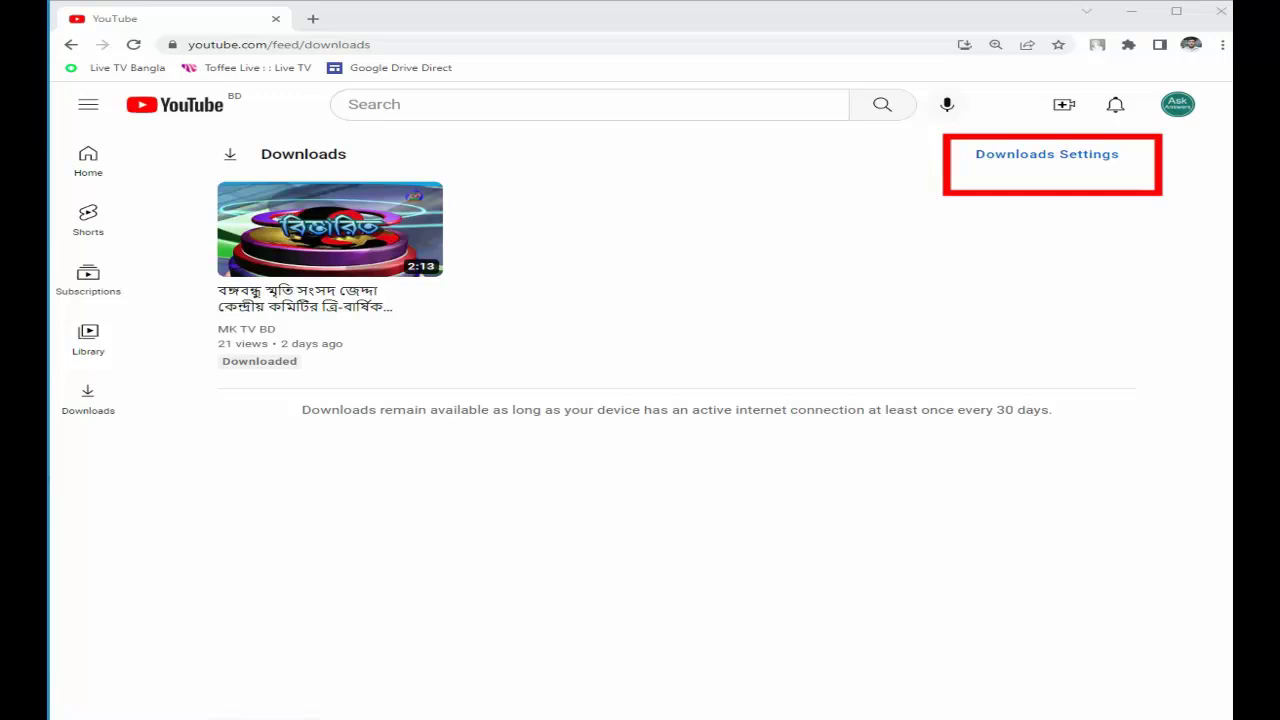
# - Review the download quality and smart downloads options in the Downloads Settings, and return to the channel page
pyautogui.click(1046, 154)
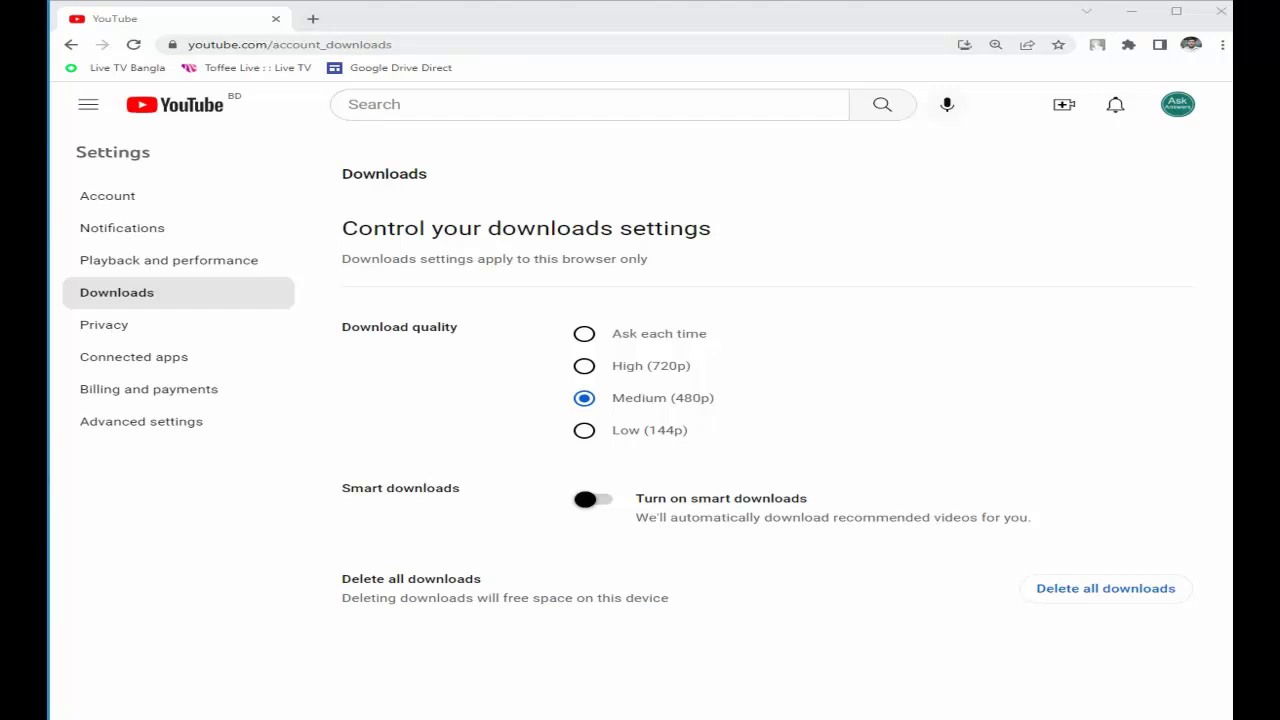
pyautogui.click(71, 44)
pyautogui.click(71, 44)
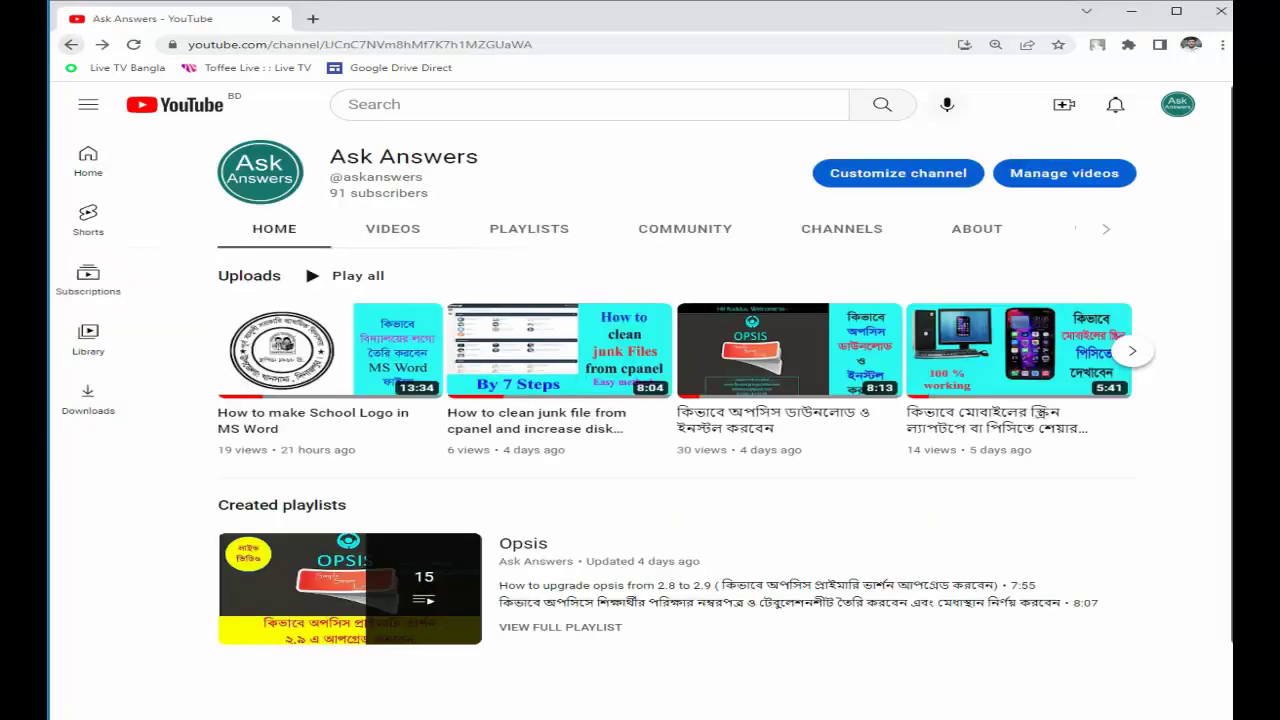
pyautogui.scroll(-1, 880, 330)
pyautogui.scroll(1, 570, 385)
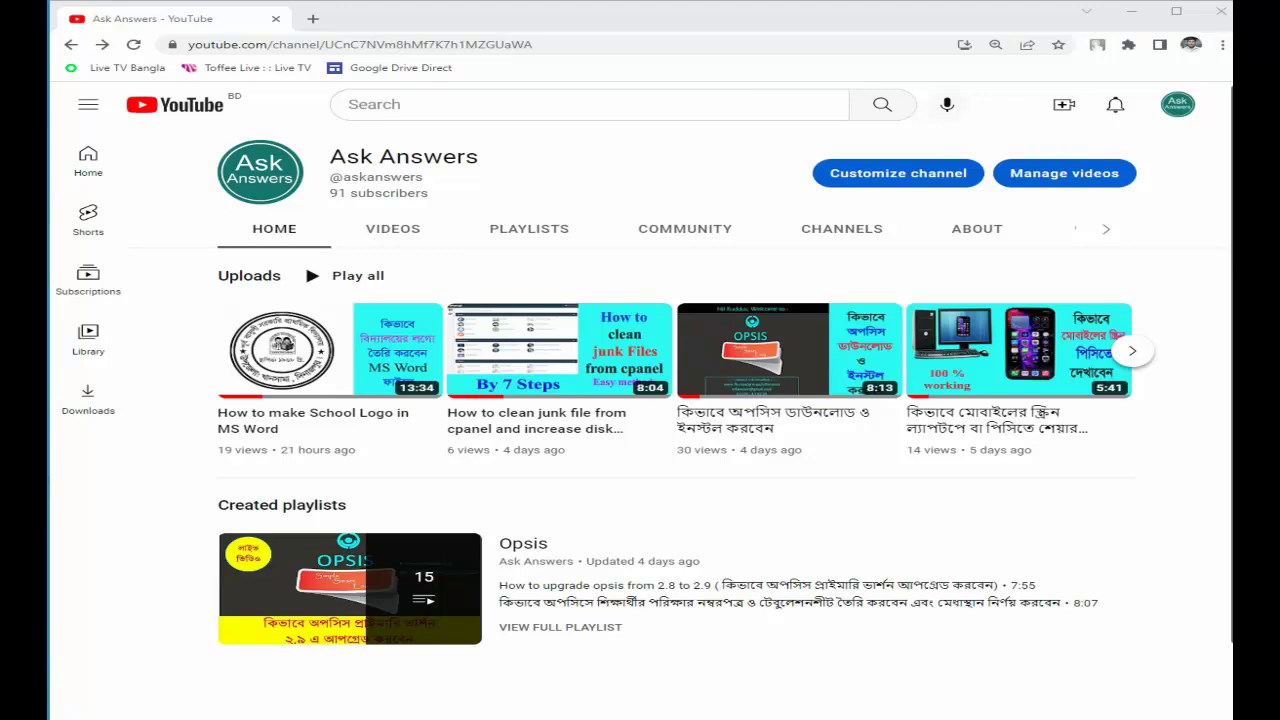
# - Check the browser's version and update status on the About Google Chrome page, and close that page
pyautogui.click(1222, 45)
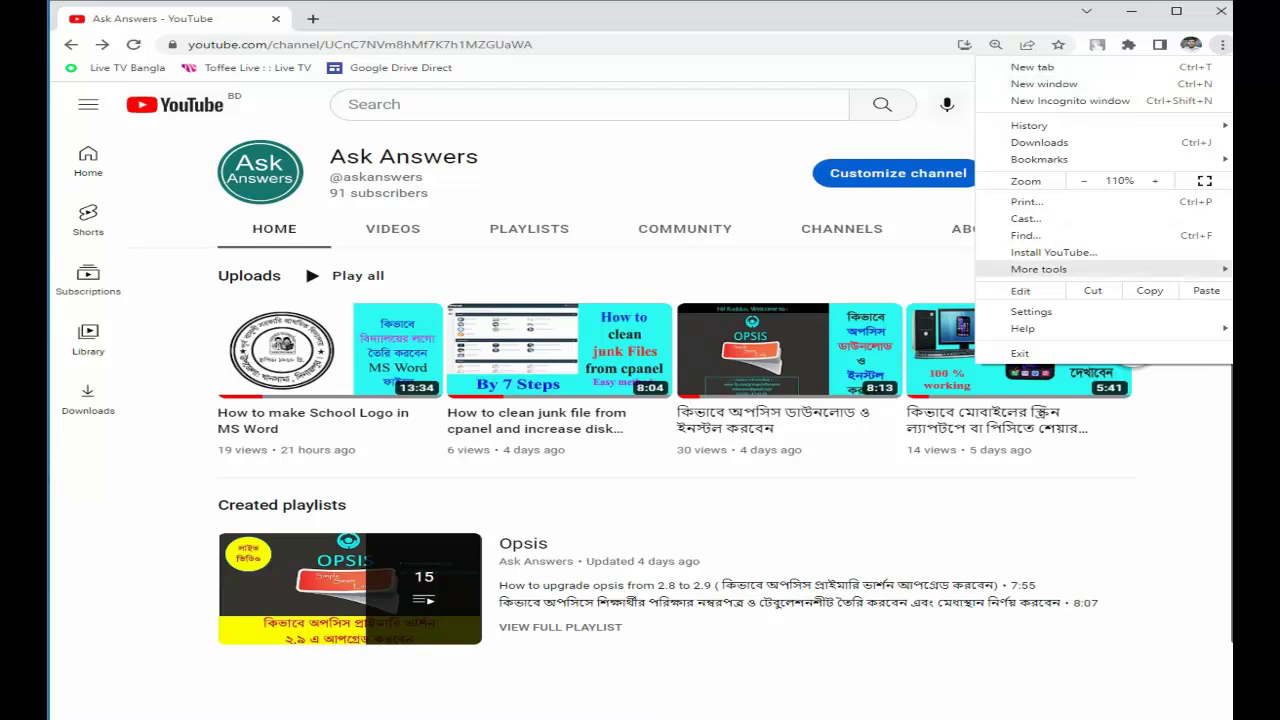
pyautogui.moveTo(1022, 328)
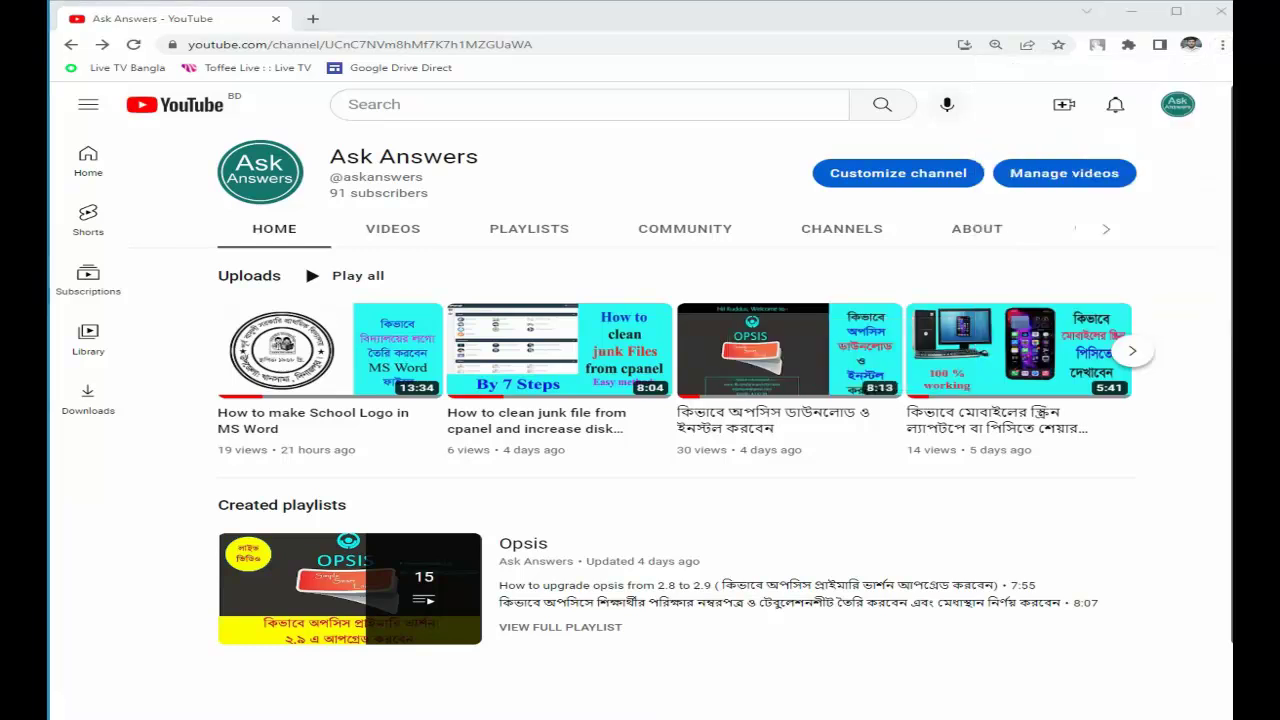
pyautogui.click(1222, 44)
pyautogui.moveTo(1022, 328)
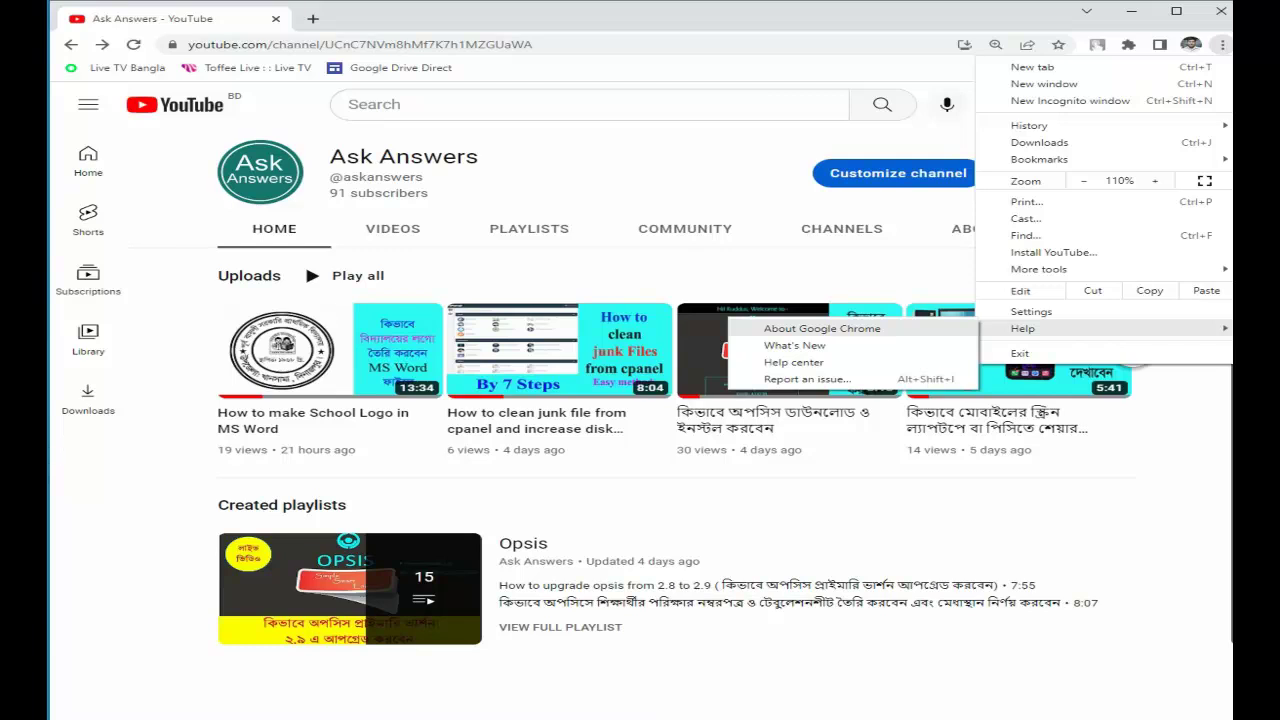
pyautogui.click(822, 328)
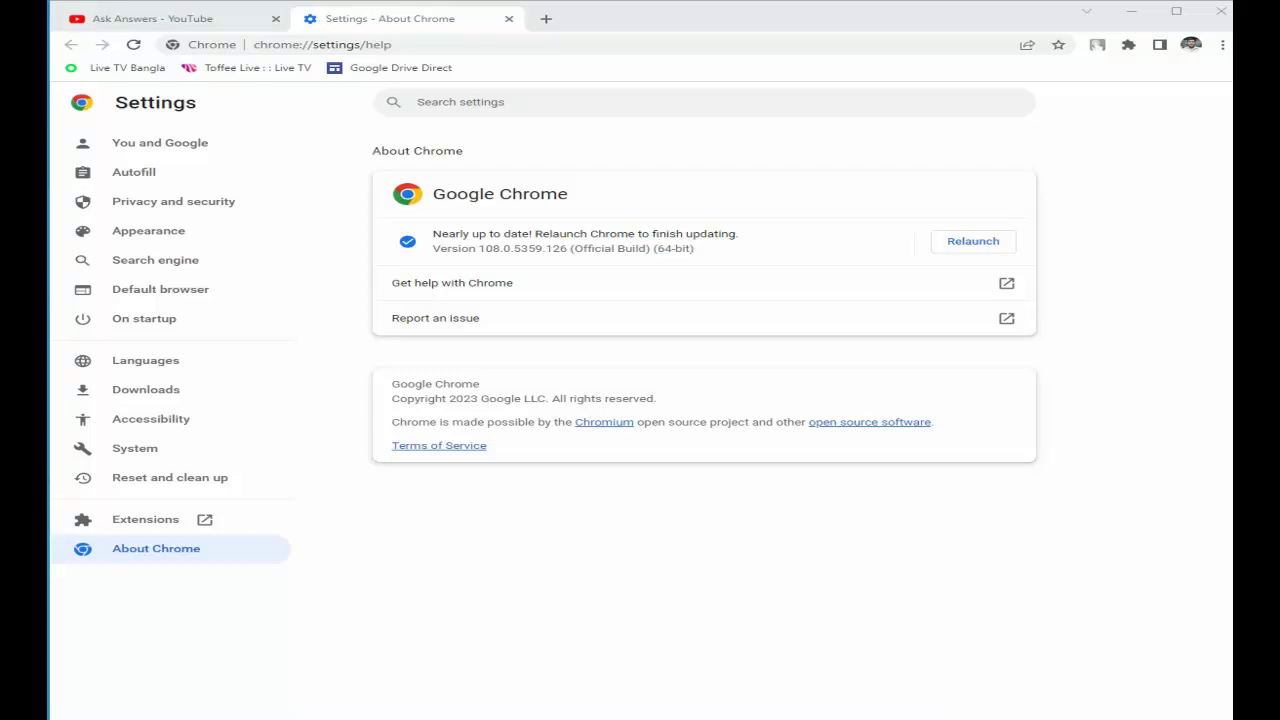
pyautogui.click(509, 19)
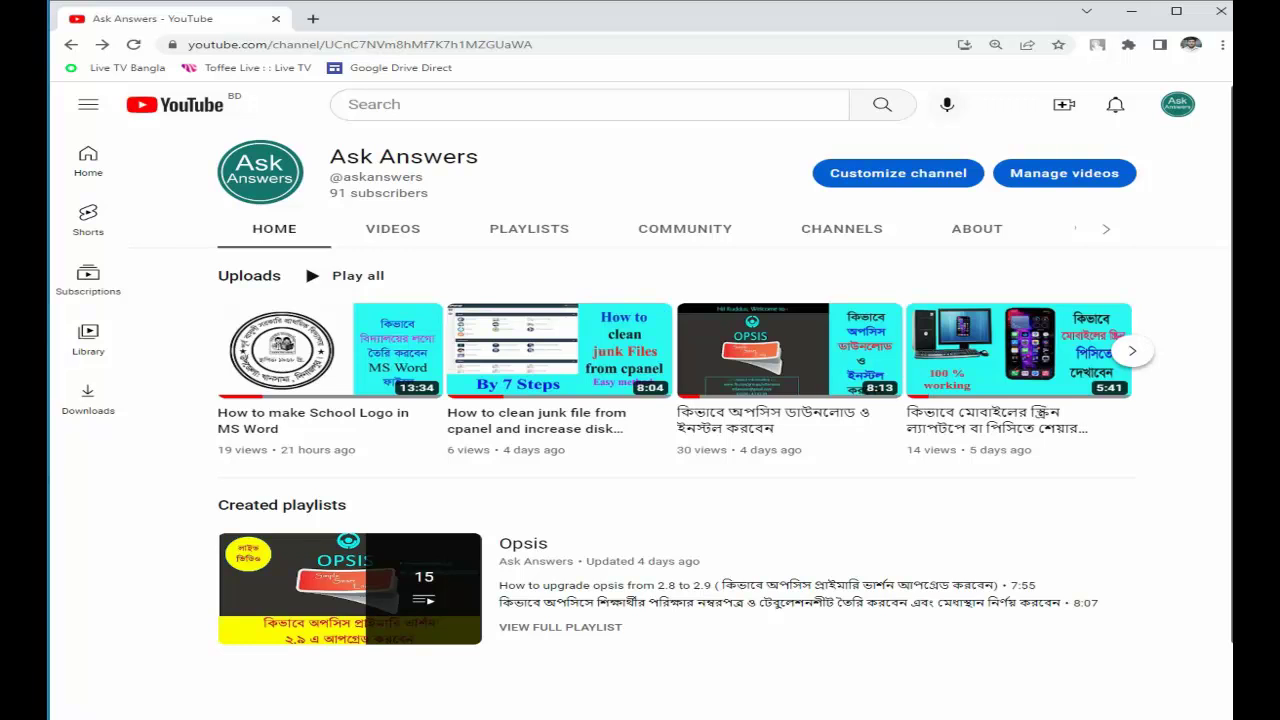
# - View the list of downloaded YouTube videos again and close the browser
pyautogui.click(88, 398)
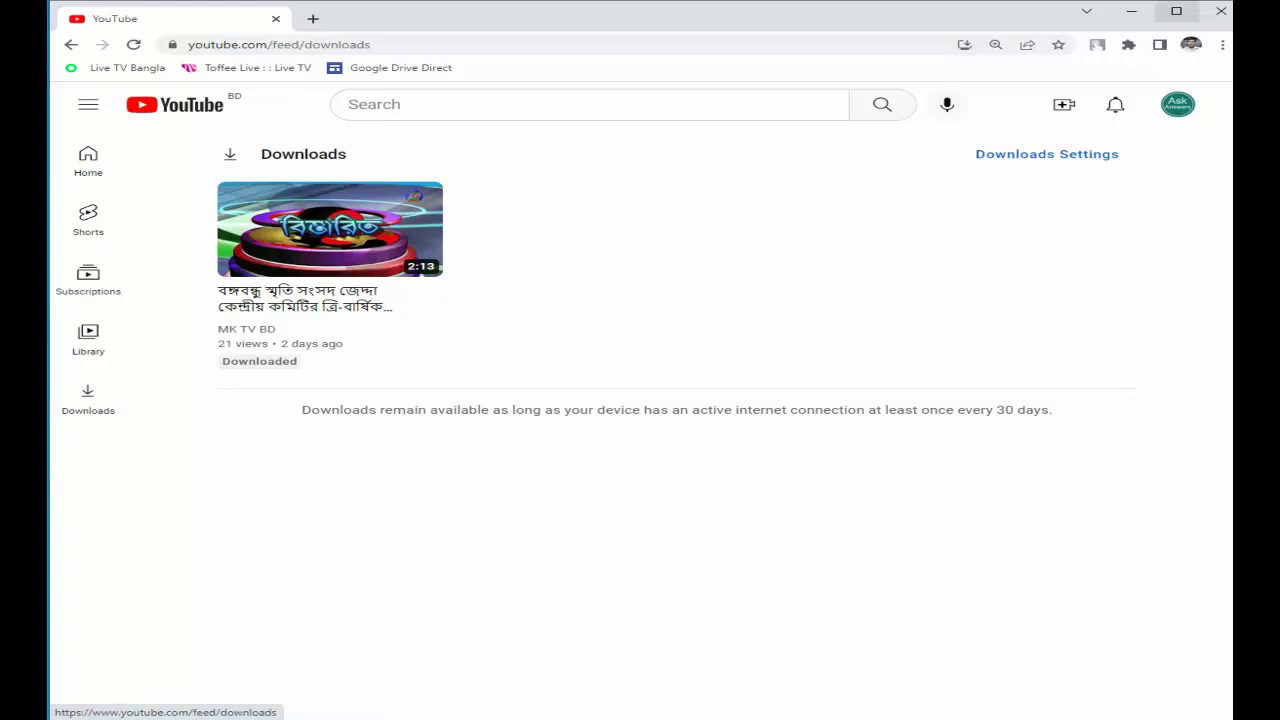
pyautogui.click(1220, 11)
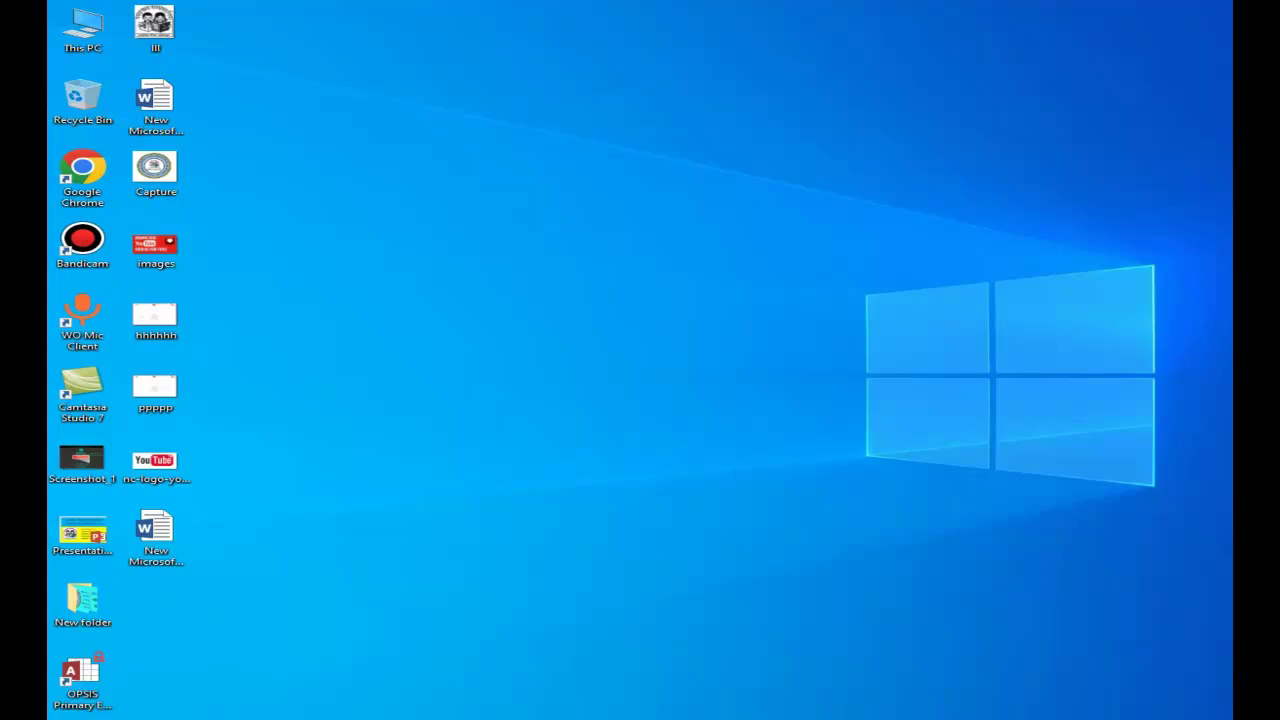
# - Disconnect the computer from the "Hack 2.0" Wi-Fi network and dismiss the network list
pyautogui.click(1088, 719)
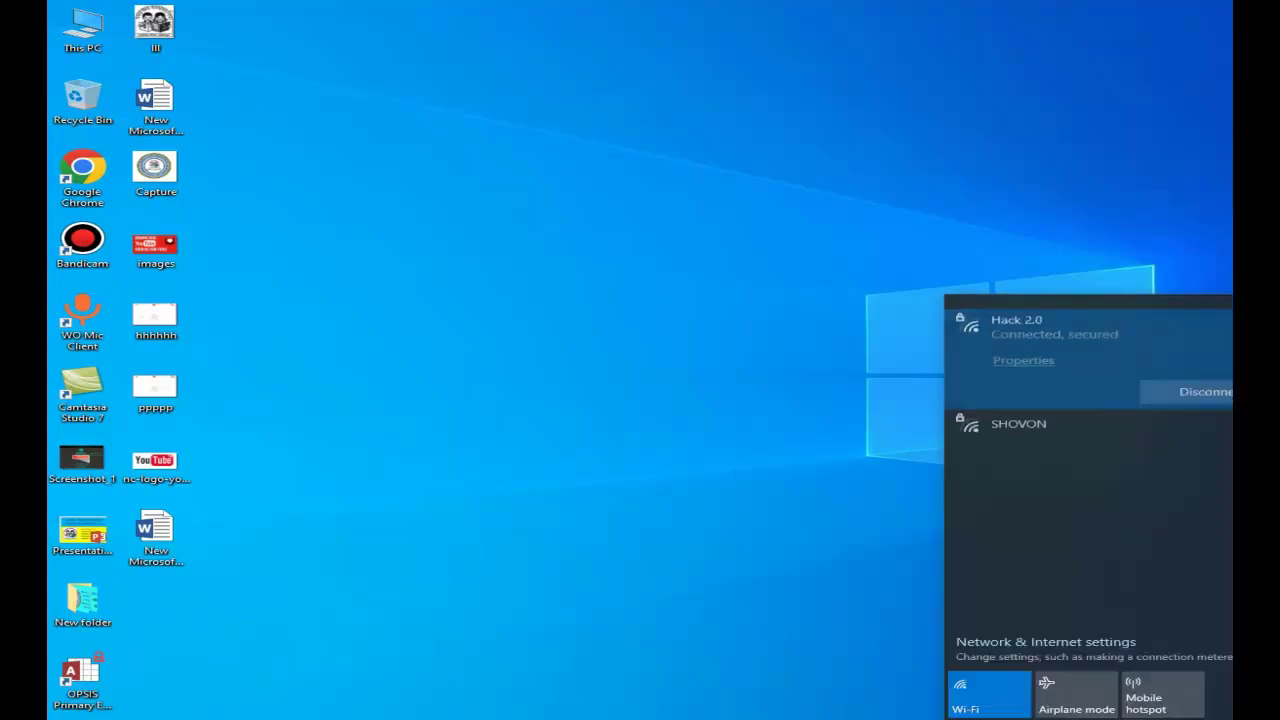
pyautogui.click(1189, 386)
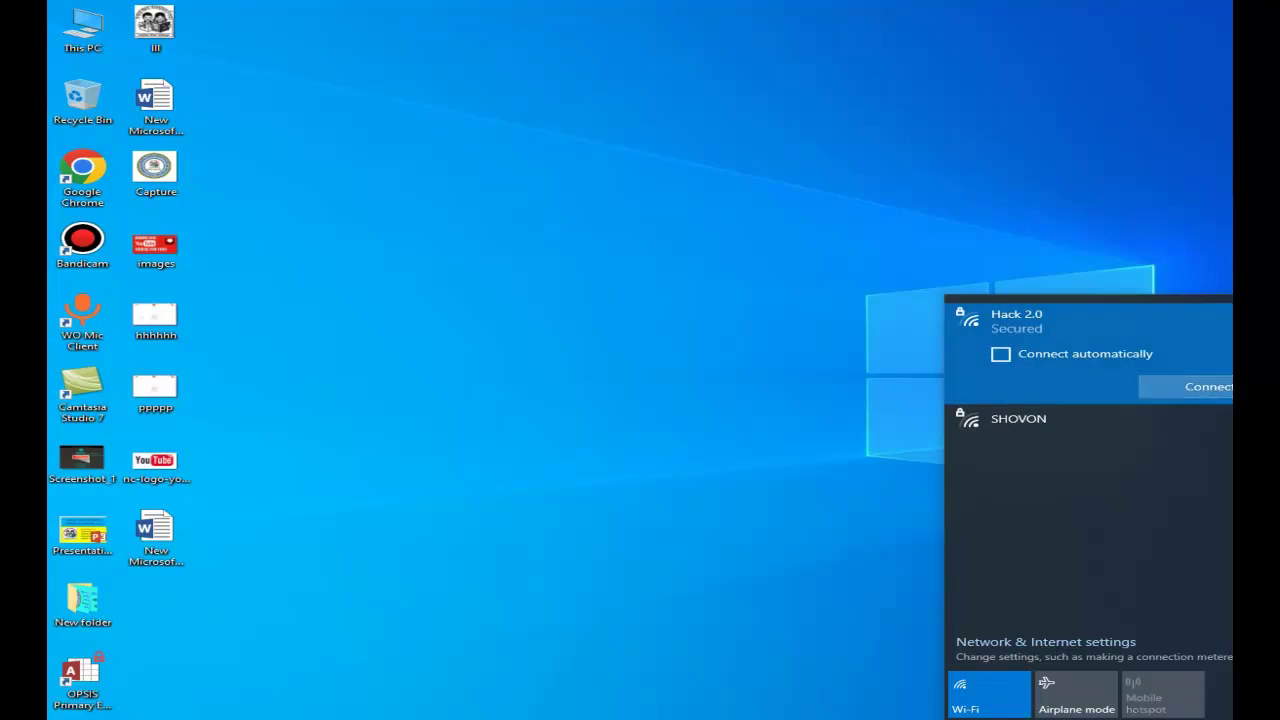
pyautogui.press('Escape')
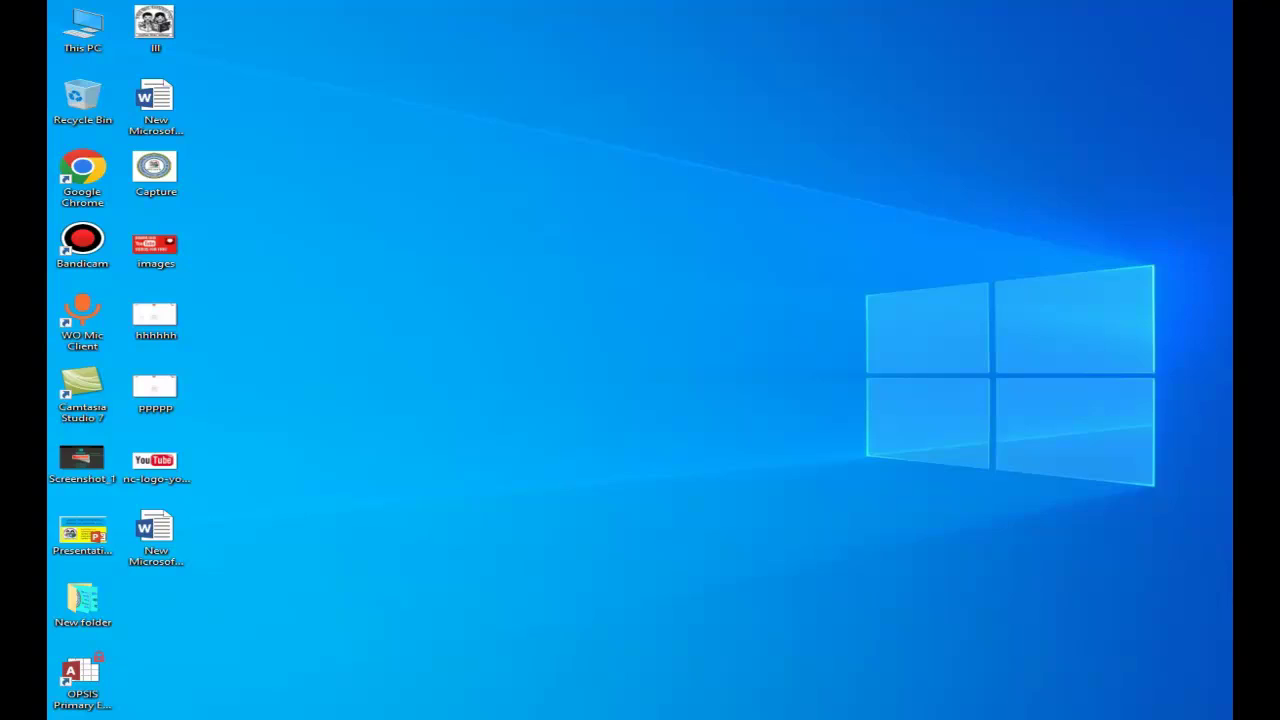
# - Switch to Google Chrome, open YouTube while offline, and play the downloaded MK TV BD video briefly before pausing it
pyautogui.doubleClick(82, 175)
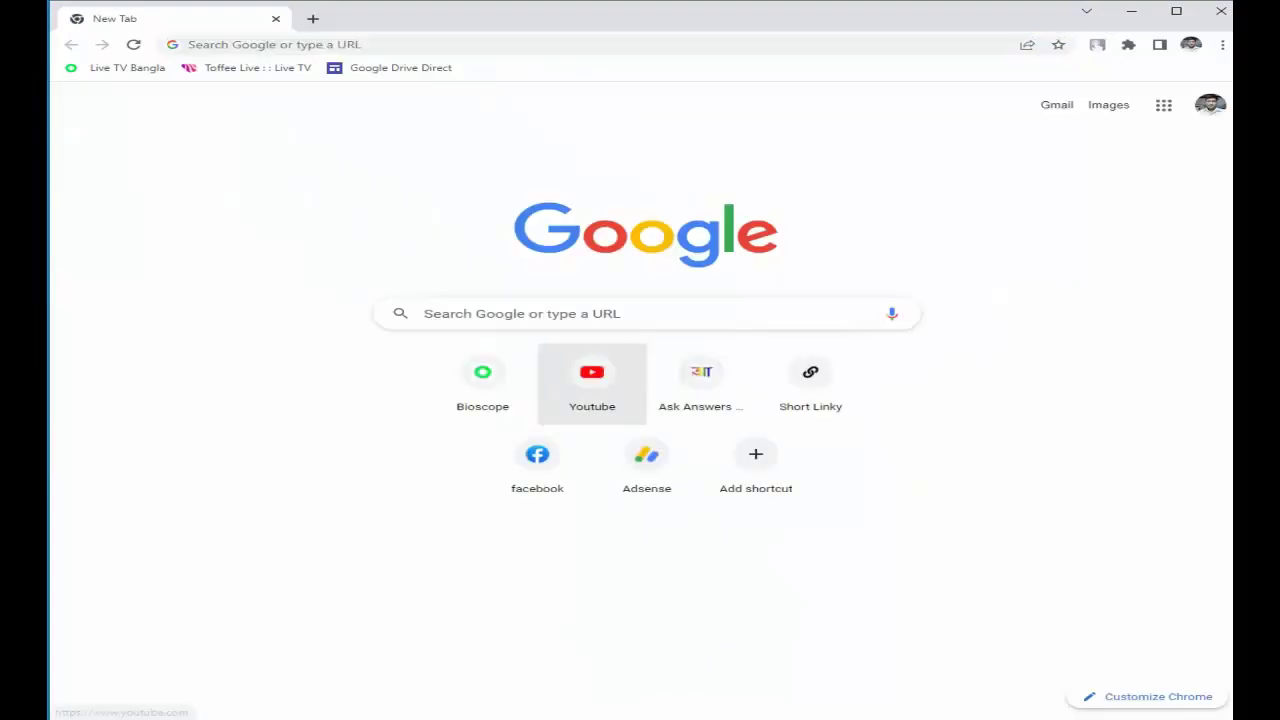
pyautogui.click(605, 385)
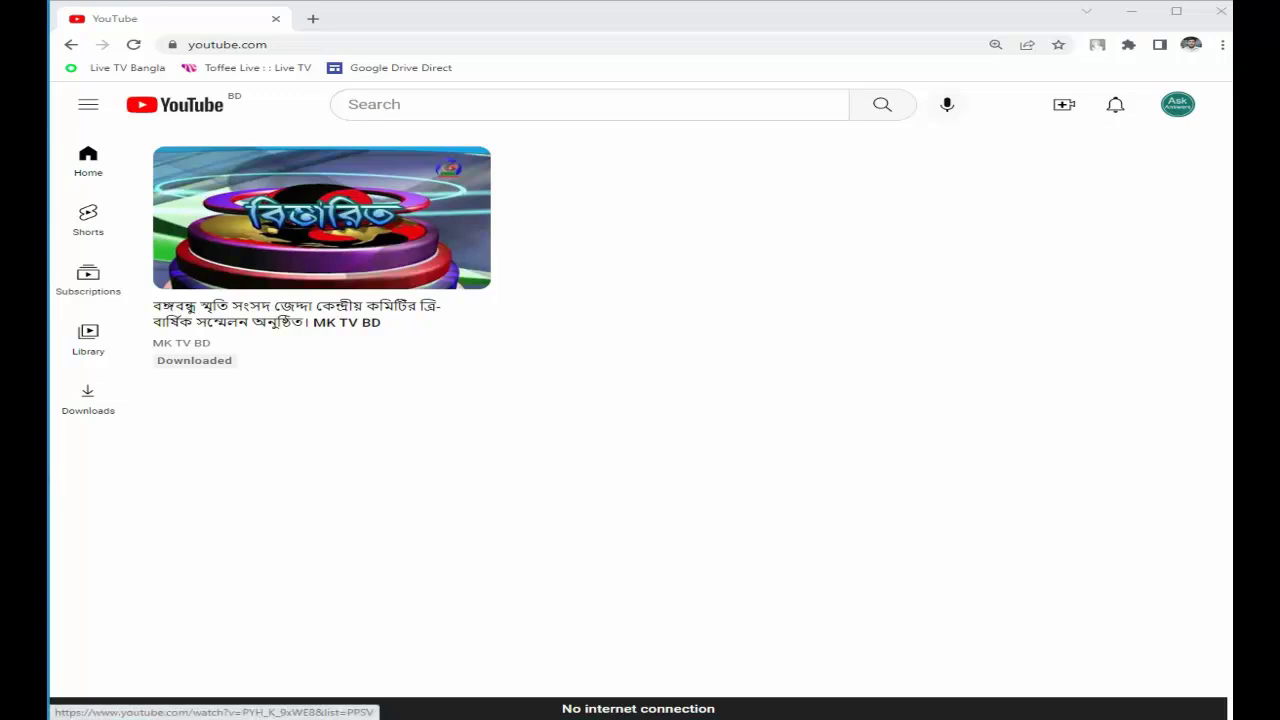
pyautogui.click(322, 222)
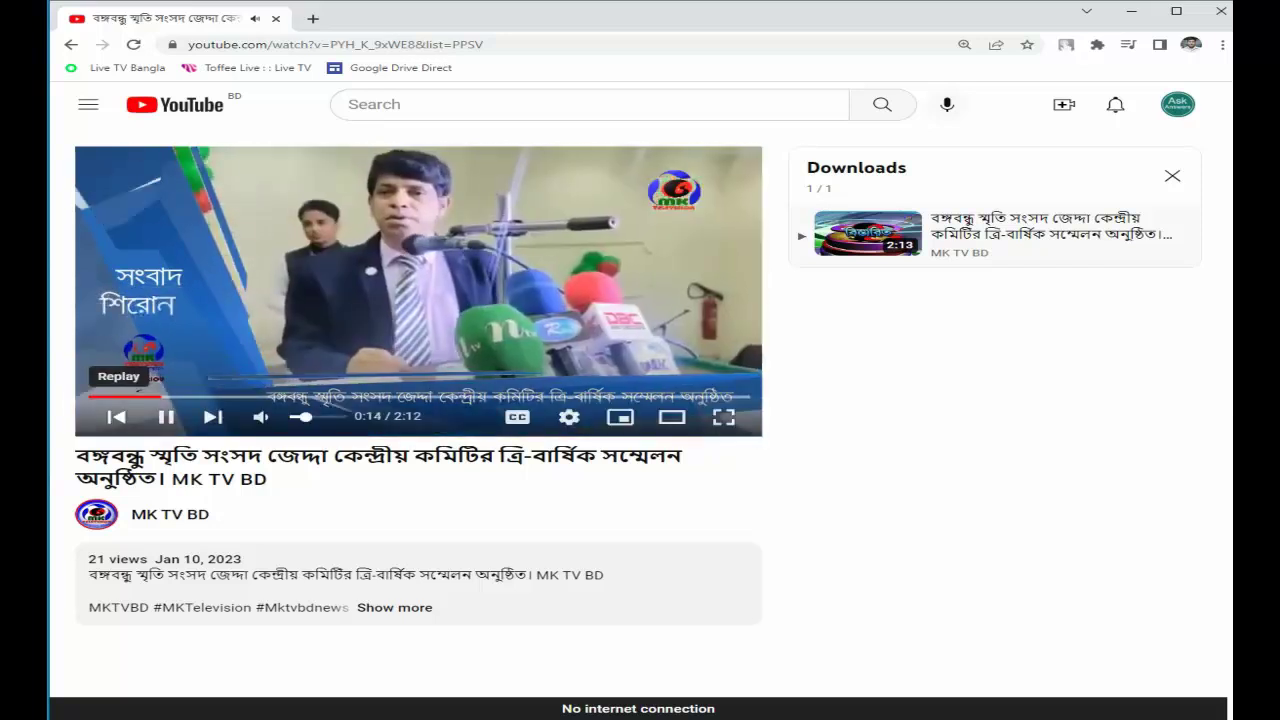
pyautogui.click(166, 416)
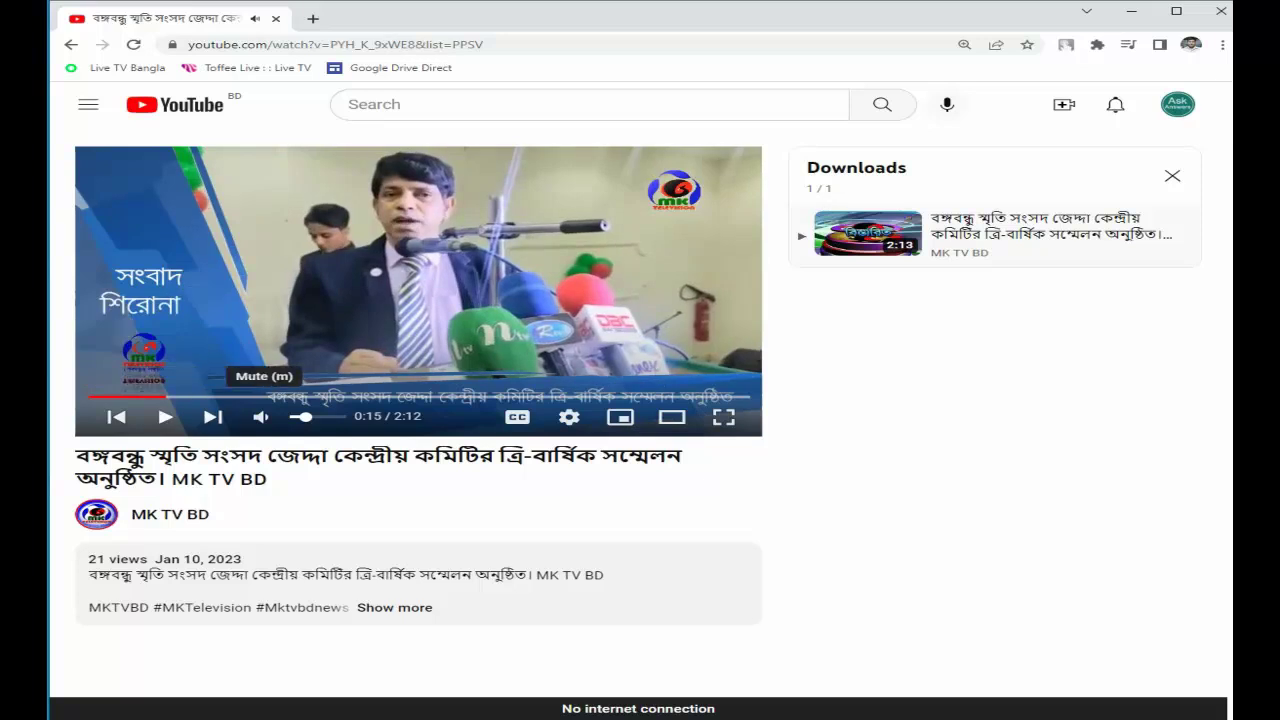